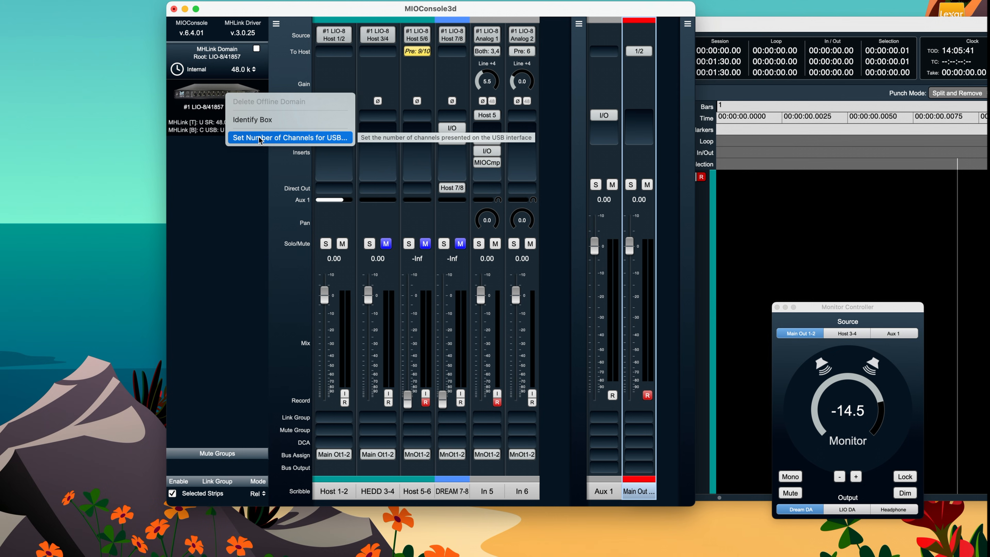
- Open the LIO-8 USB channel configuration, check the available channel counts, and apply 12 channels from and 12 to the computer
left_click(259, 139)
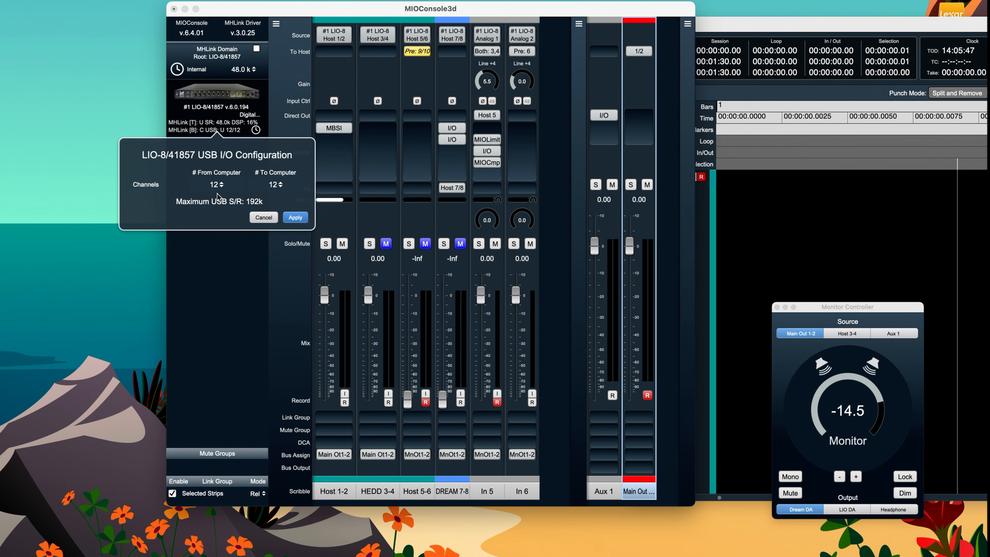
left_click(221, 185)
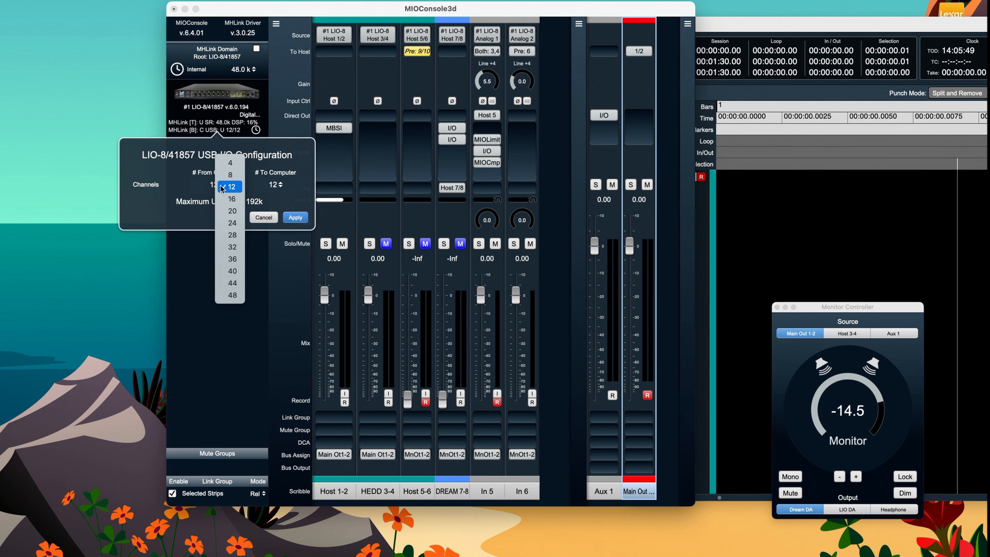
left_click(173, 190)
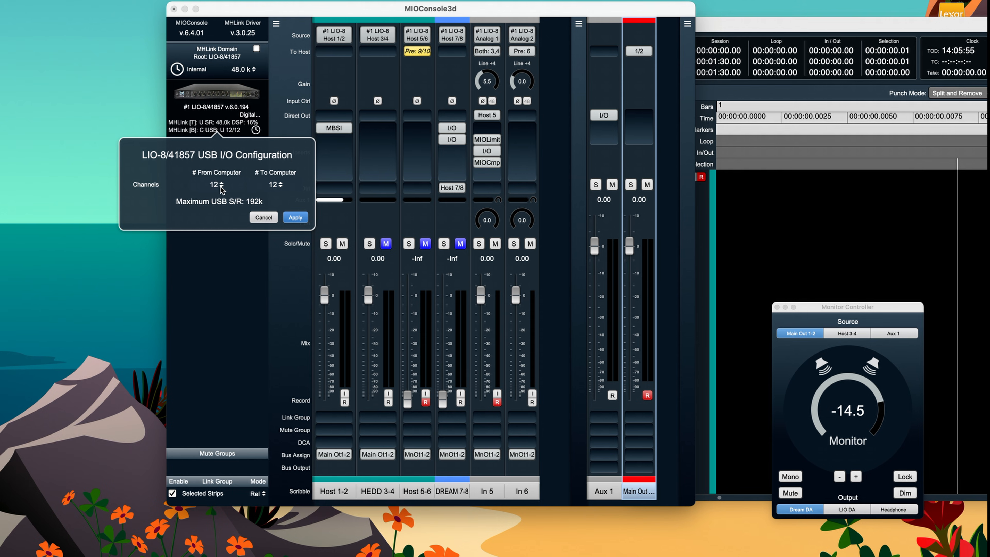
left_click(295, 217)
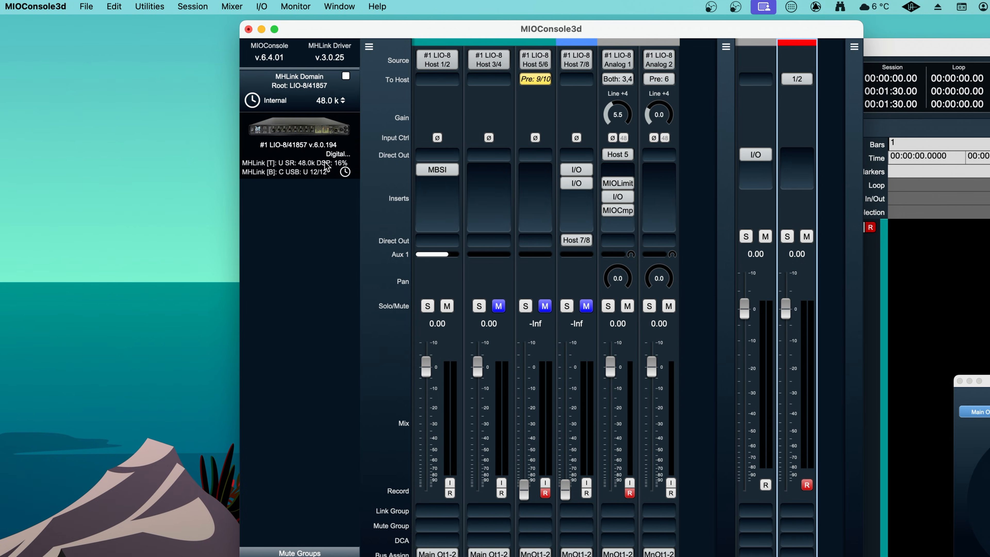
- Examine the application's editable key commands from the first to the last category, and close the list
left_click(86, 6)
mouse_move(138, 5)
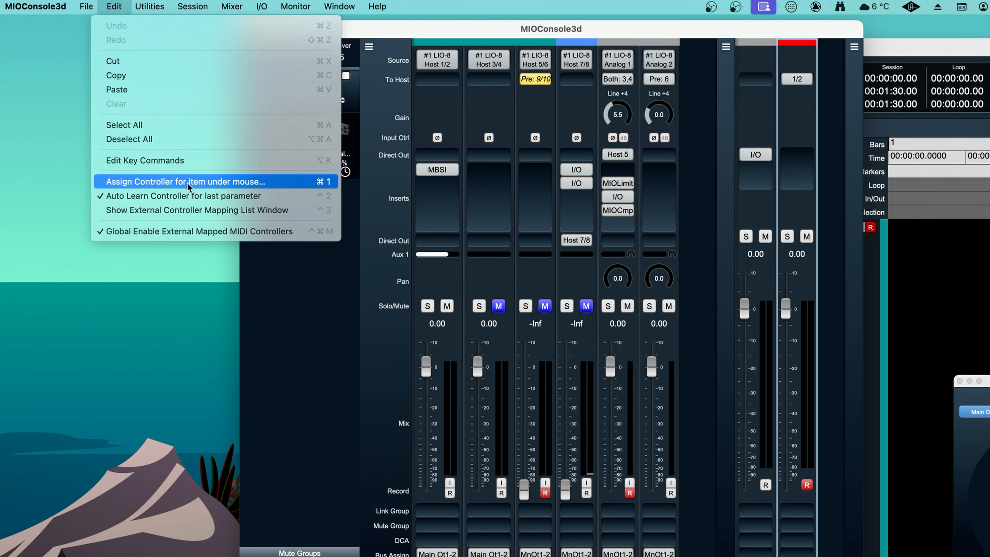
left_click(173, 162)
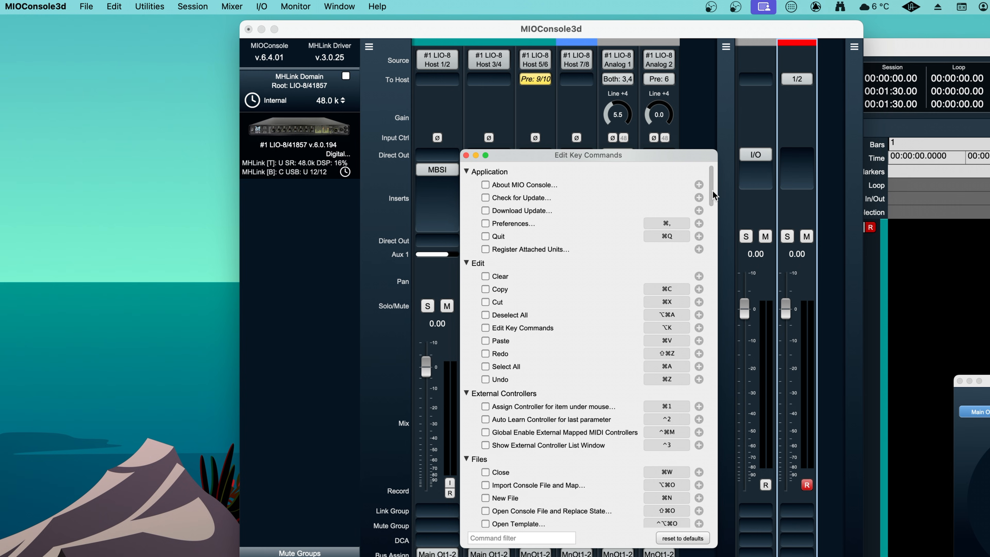
scroll(697, 305, "down", 15)
scroll(696, 304, "down", 20)
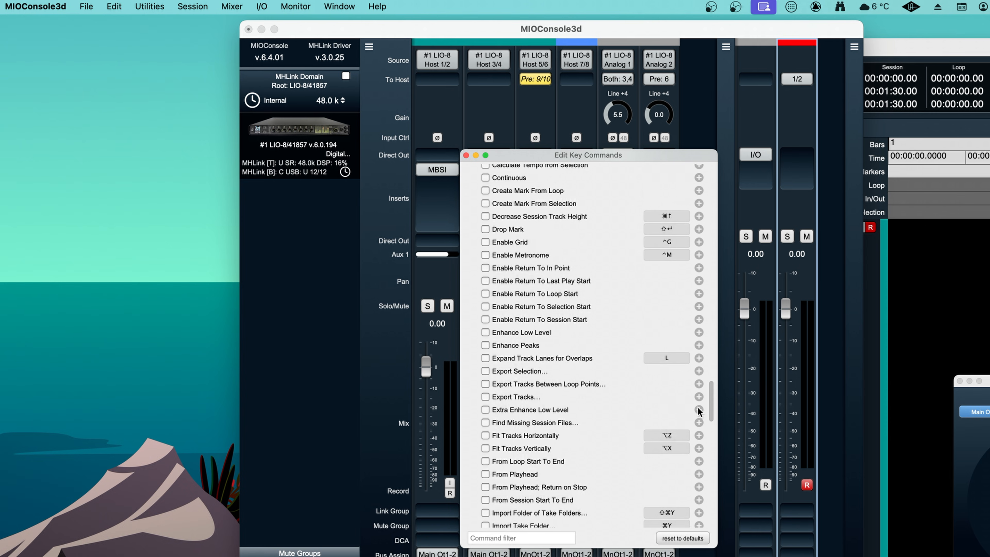
scroll(699, 495, "down", 5)
scroll(663, 351, "up", 20)
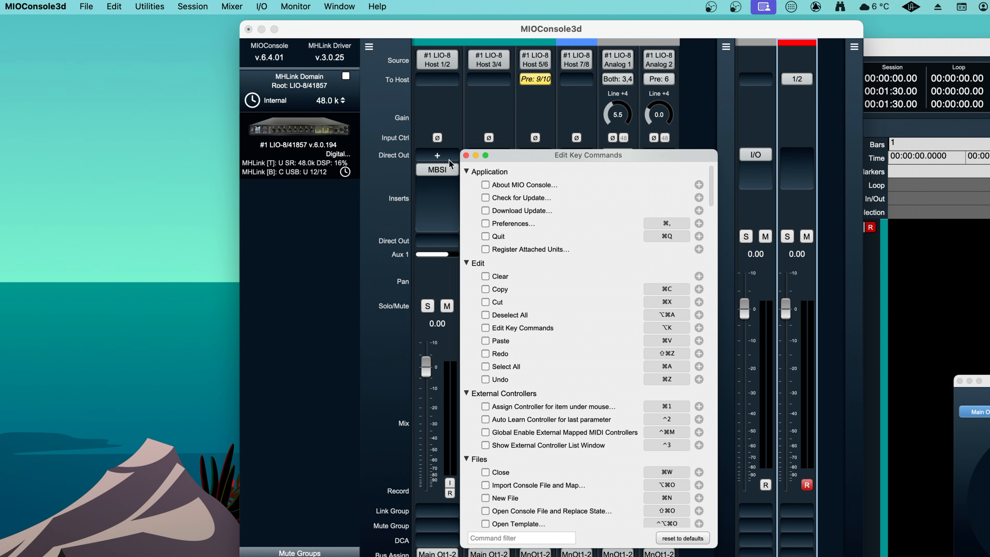
left_click(466, 155)
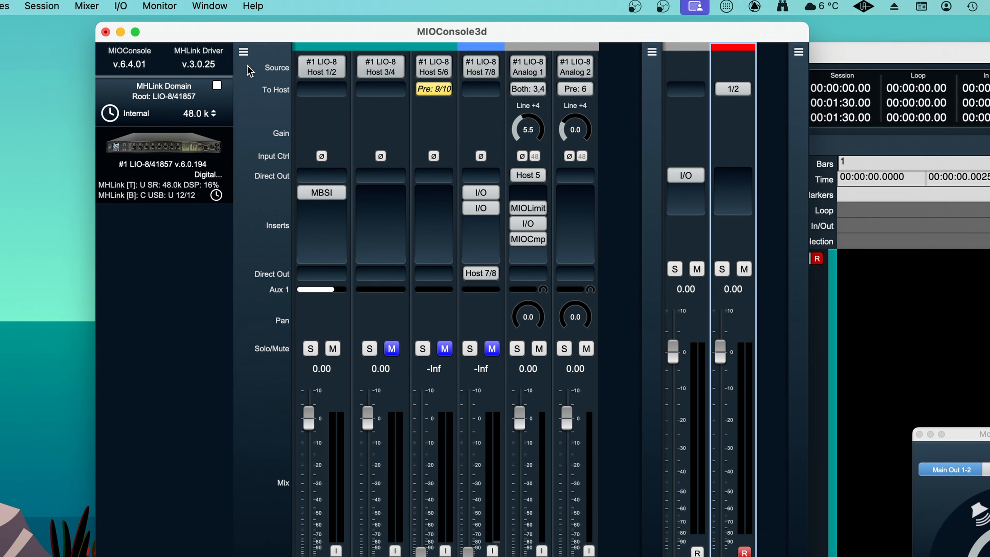
- Examine the display options for the input and bus master strips in the mixer
left_click(244, 52)
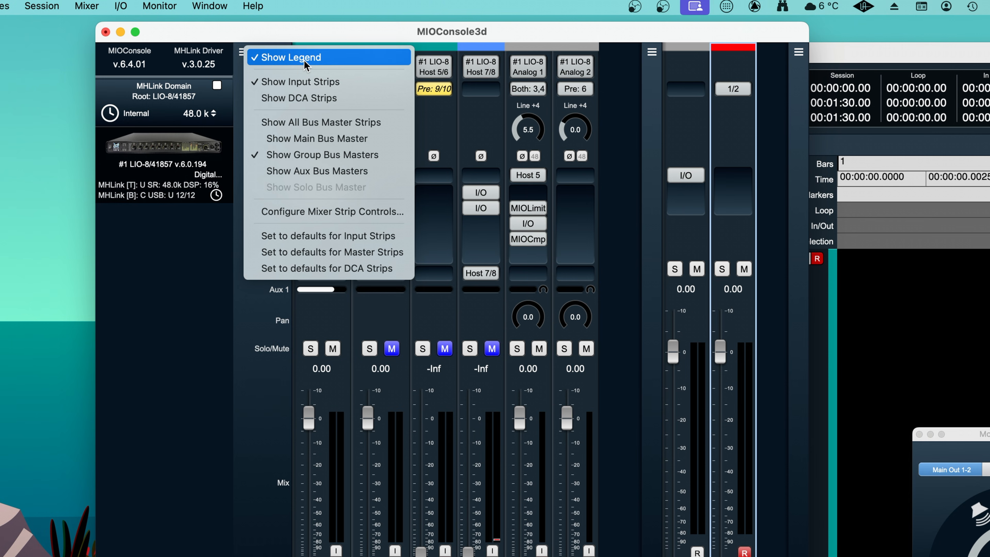
left_click(146, 292)
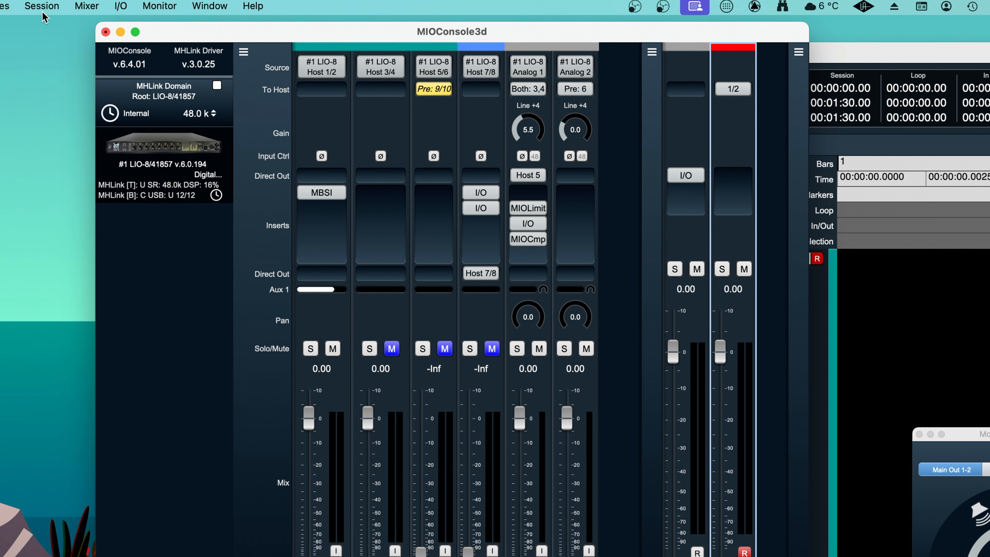
- Open the MHLink CoreAudio driver controls to examine the network interfaces and safety offsets, and close them
left_click(87, 5)
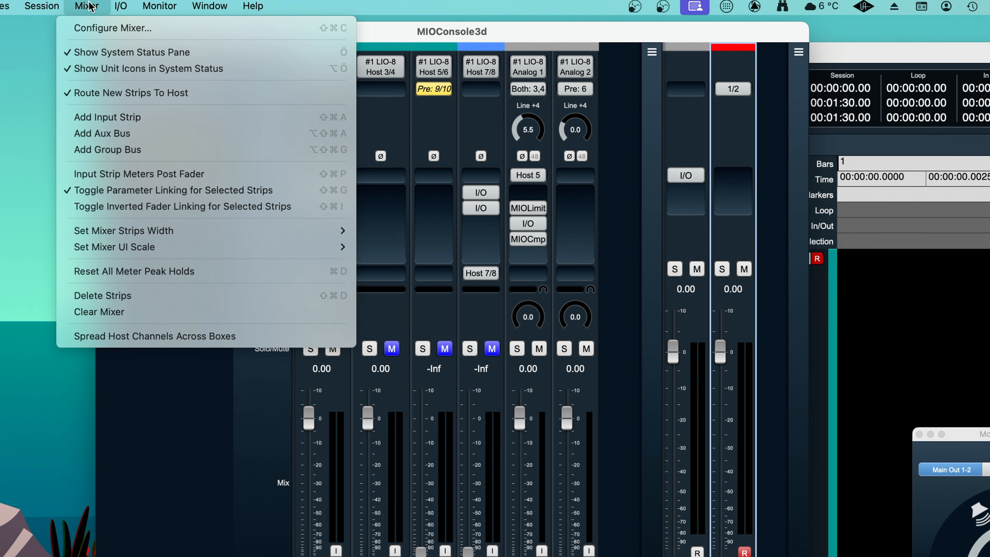
mouse_move(173, 6)
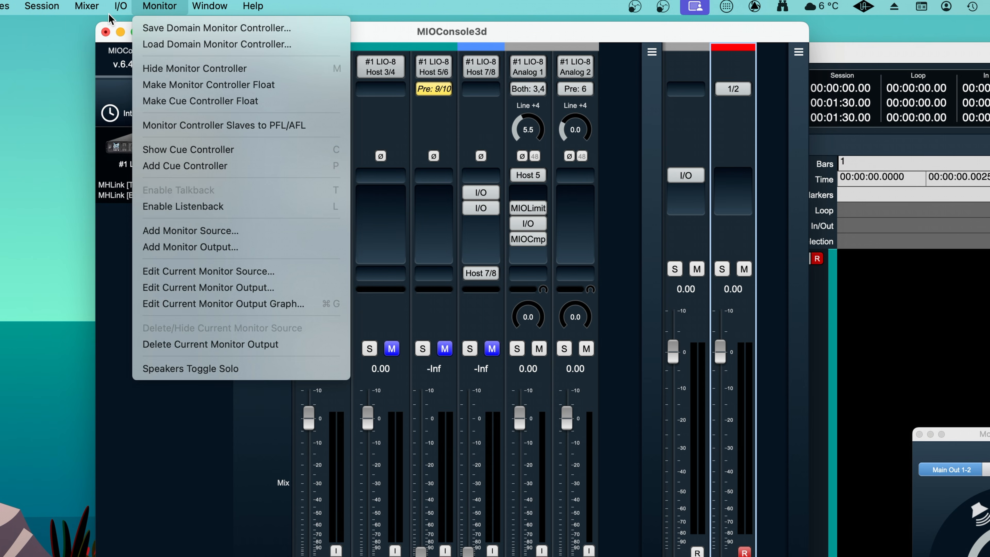
mouse_move(125, 7)
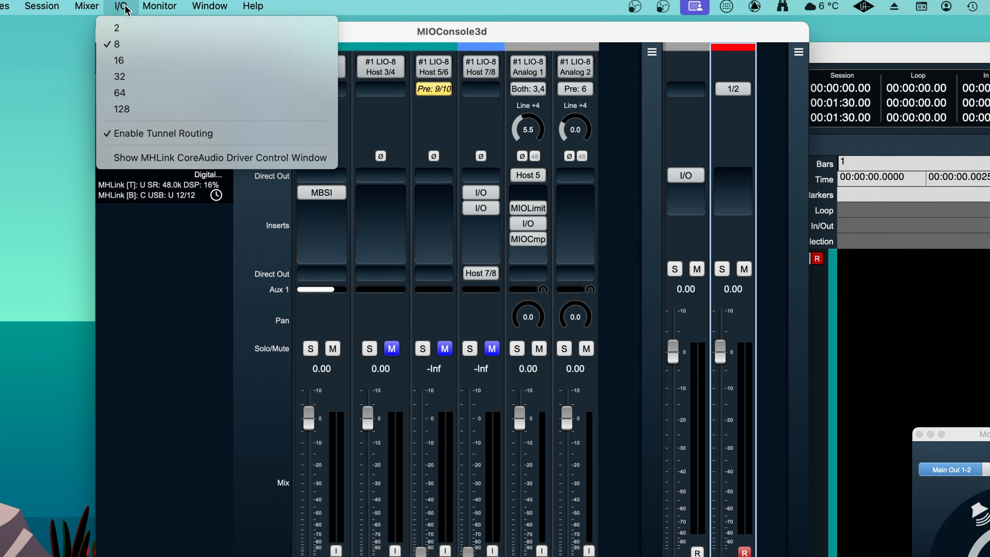
left_click(150, 160)
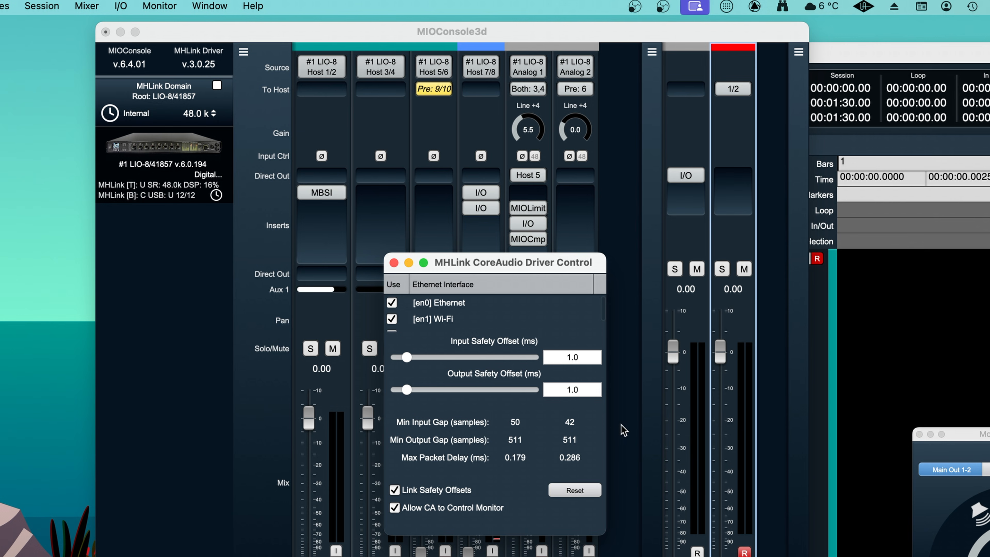
left_click(404, 282)
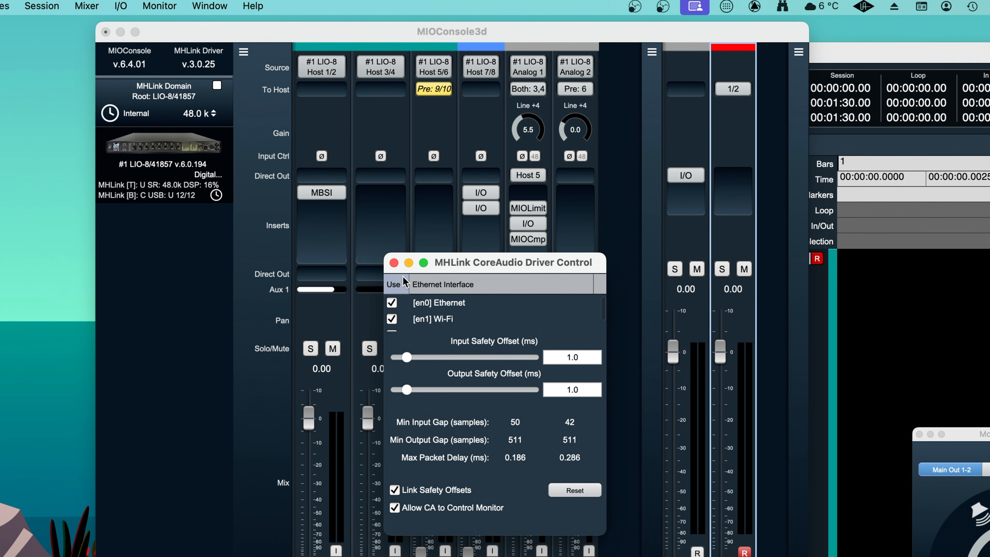
left_click(394, 263)
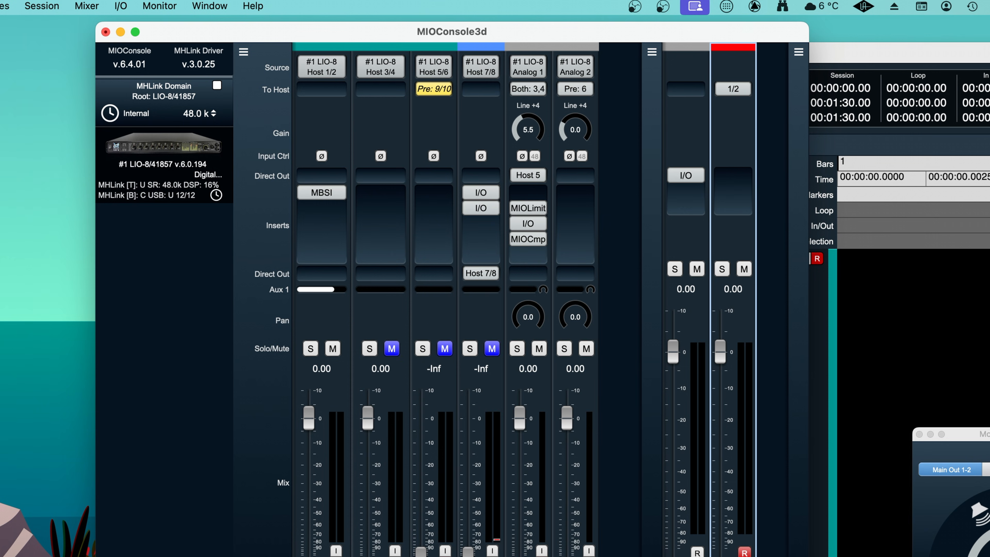
- Open the output graph of the Dream DA monitor output and examine the Building Blocks plugins available for it
left_click(158, 6)
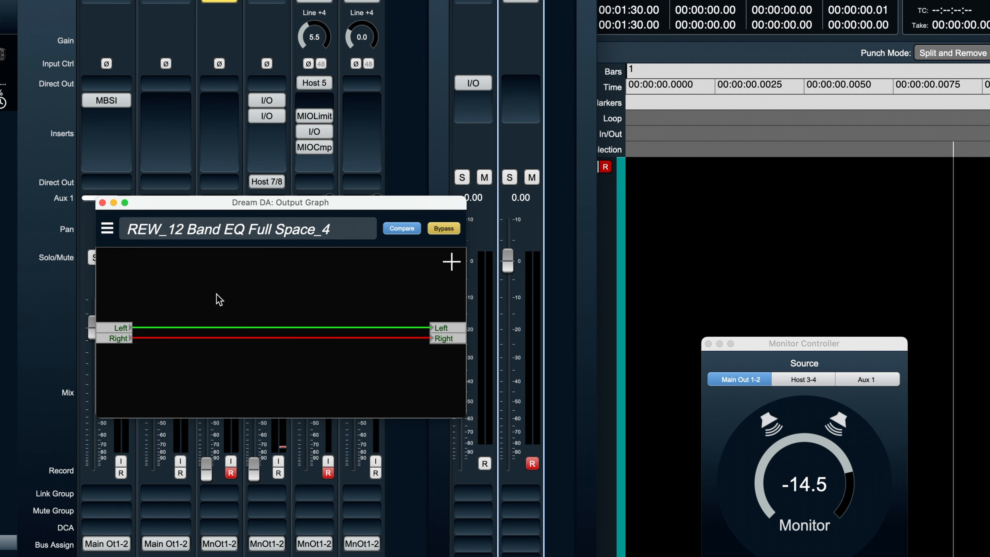
left_click_drag(261, 202, 752, 101)
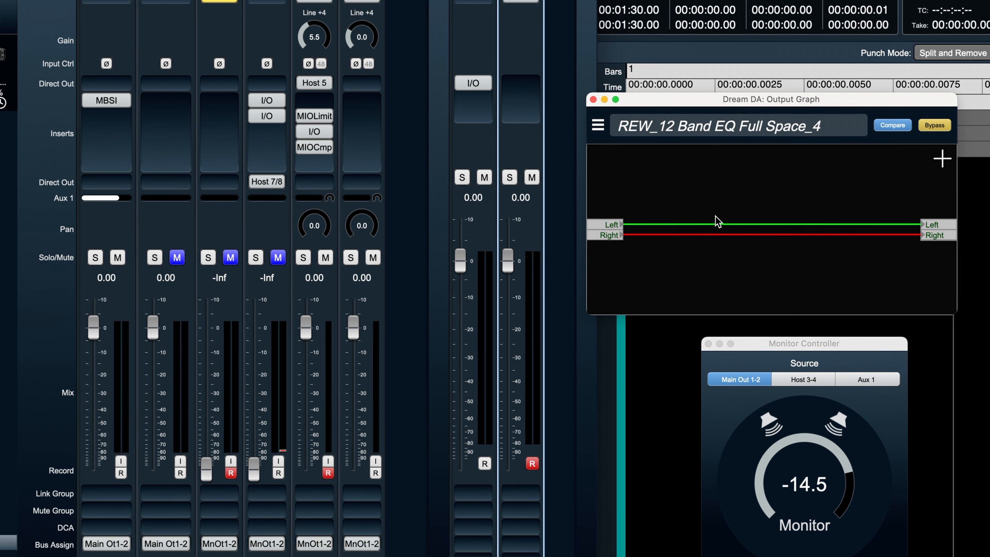
left_click(942, 159)
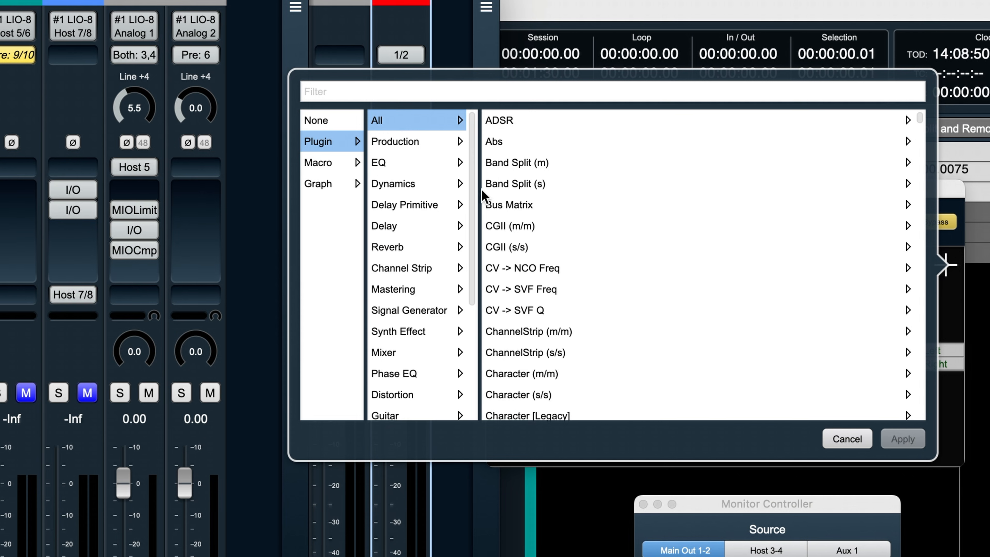
left_click_drag(472, 194, 469, 330)
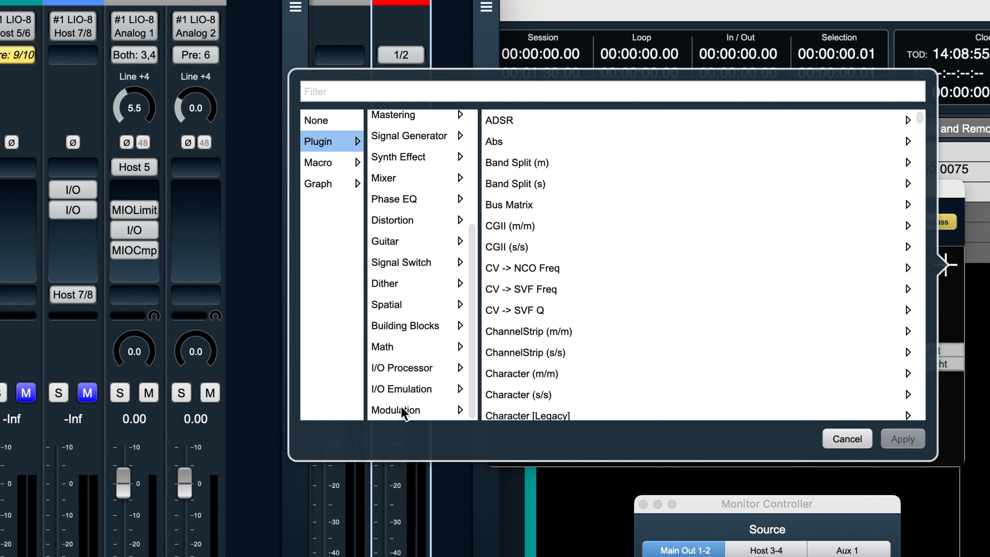
left_click(394, 323)
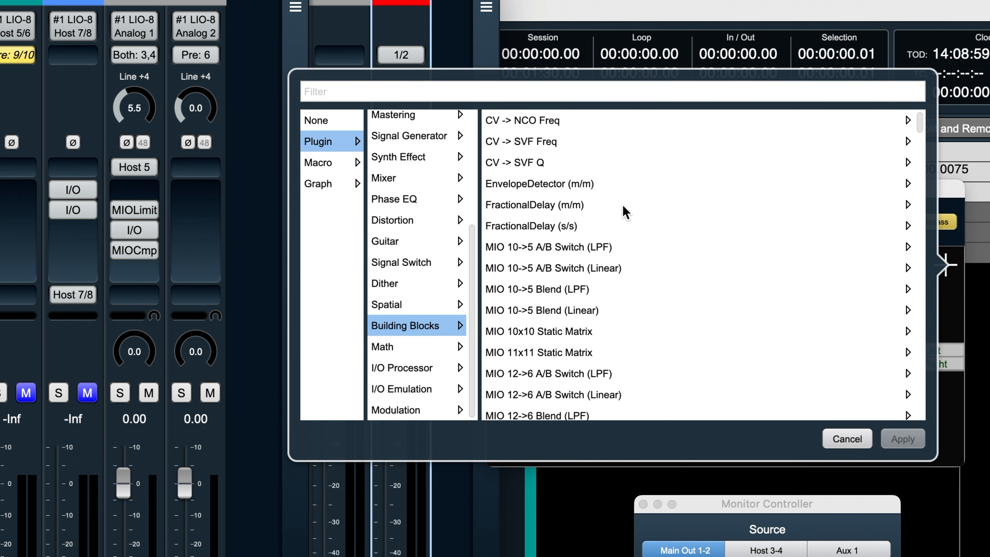
left_click_drag(920, 130, 932, 421)
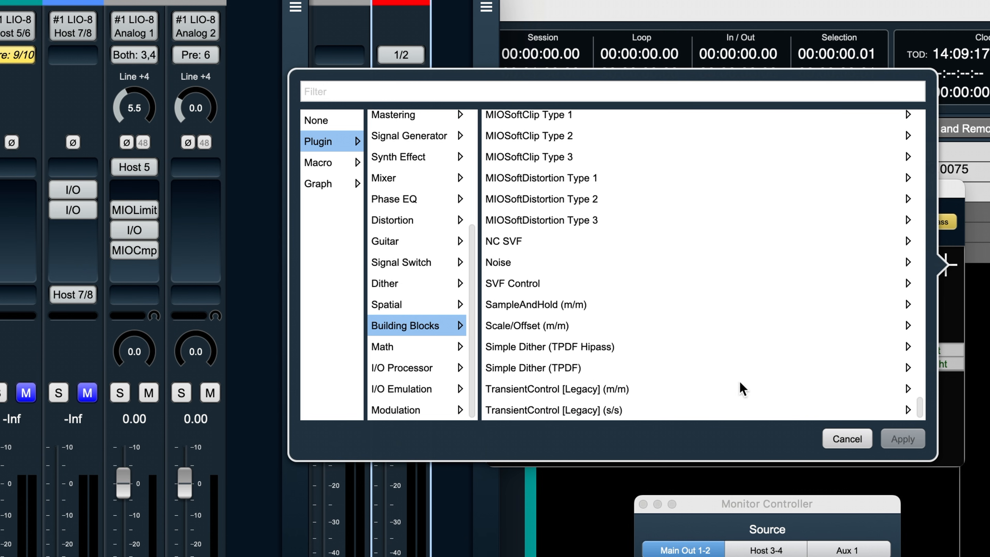
left_click(847, 439)
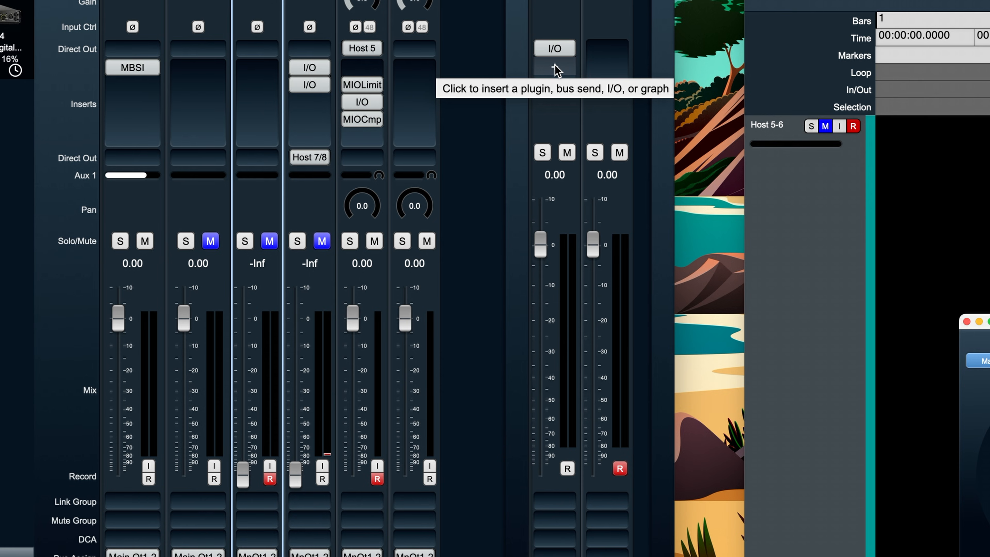
- Browse the CGII (s/s) presets and insert the plugin in the first insert slot of the Main Out 1-2 strip
left_click(607, 49)
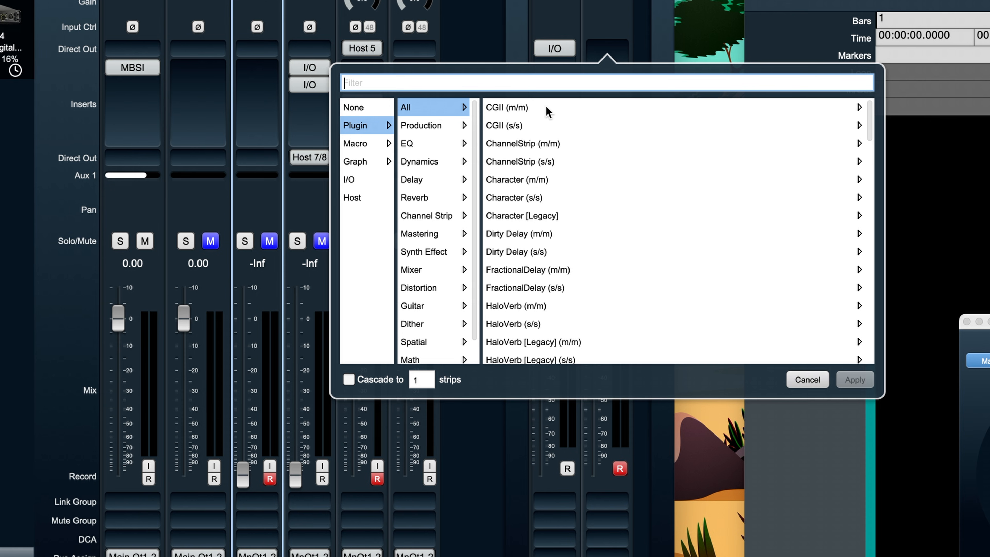
left_click(498, 126)
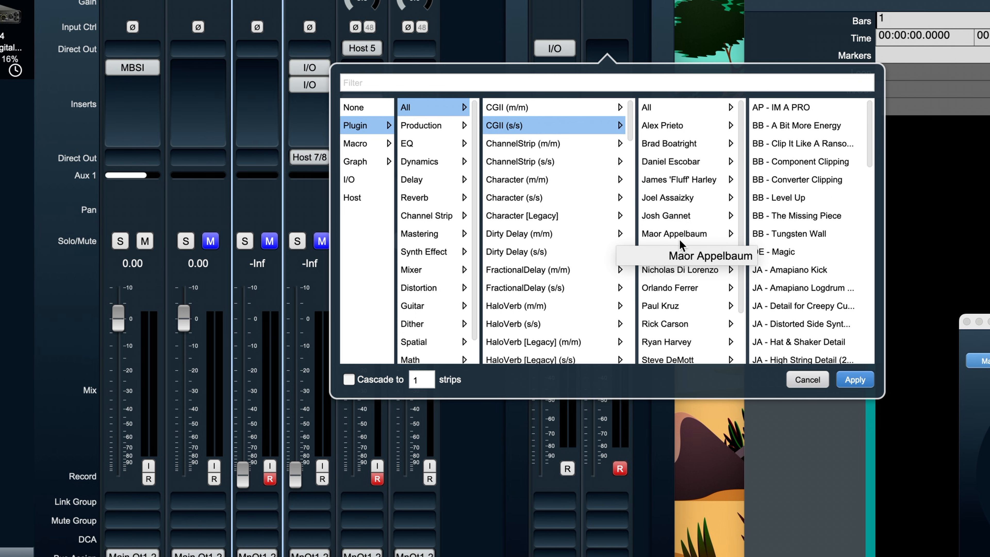
left_click_drag(742, 156, 726, 259)
scroll(737, 240, "up", 4)
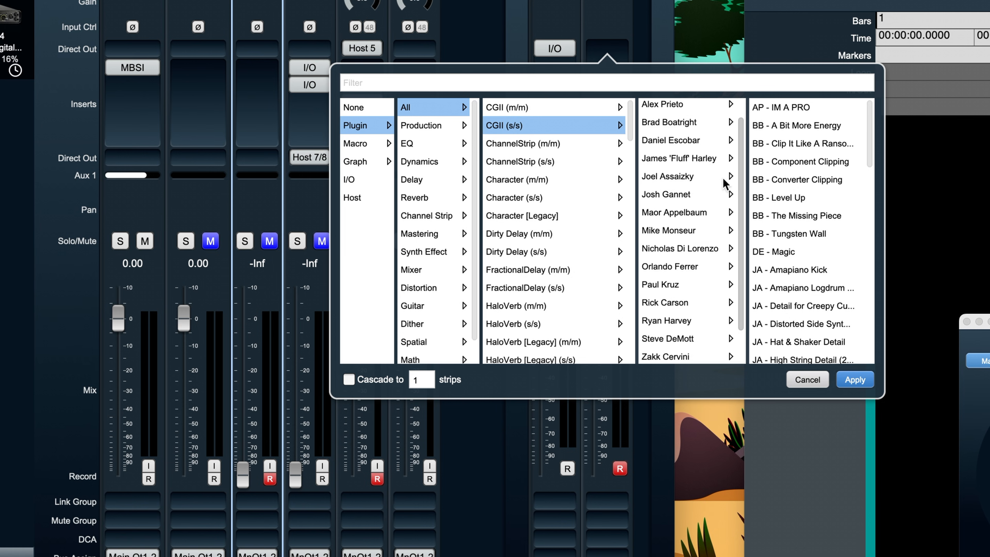
scroll(738, 265, "down", 4)
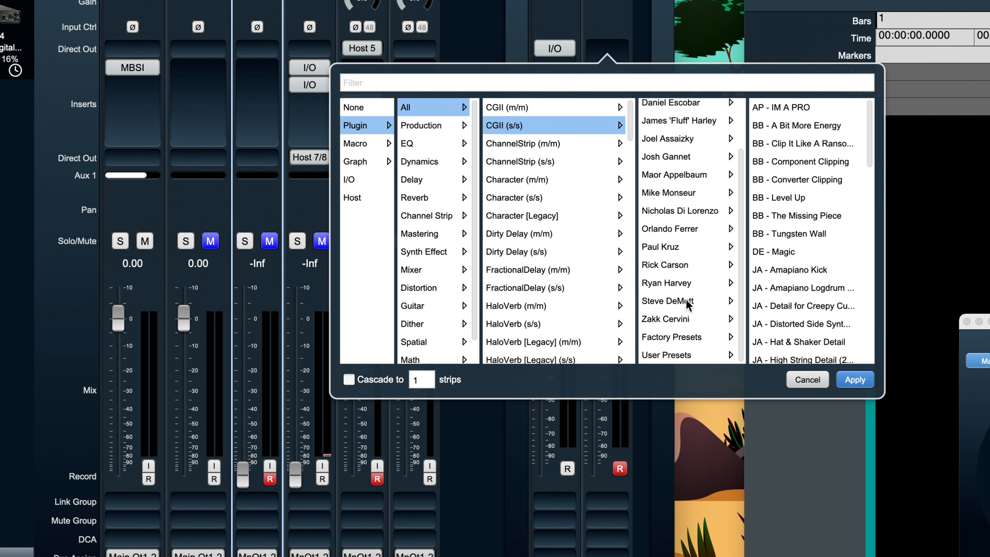
left_click(682, 266)
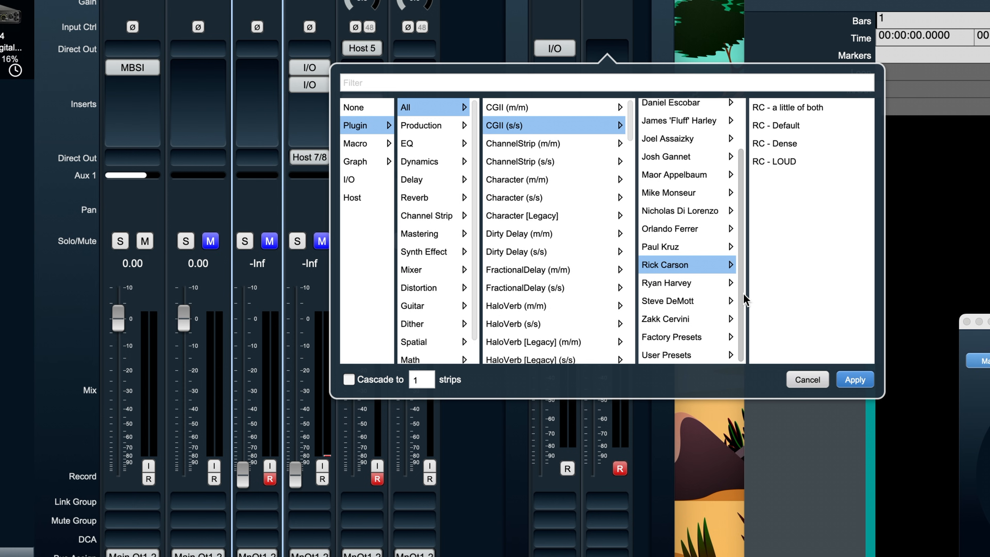
scroll(746, 269, "up", 3)
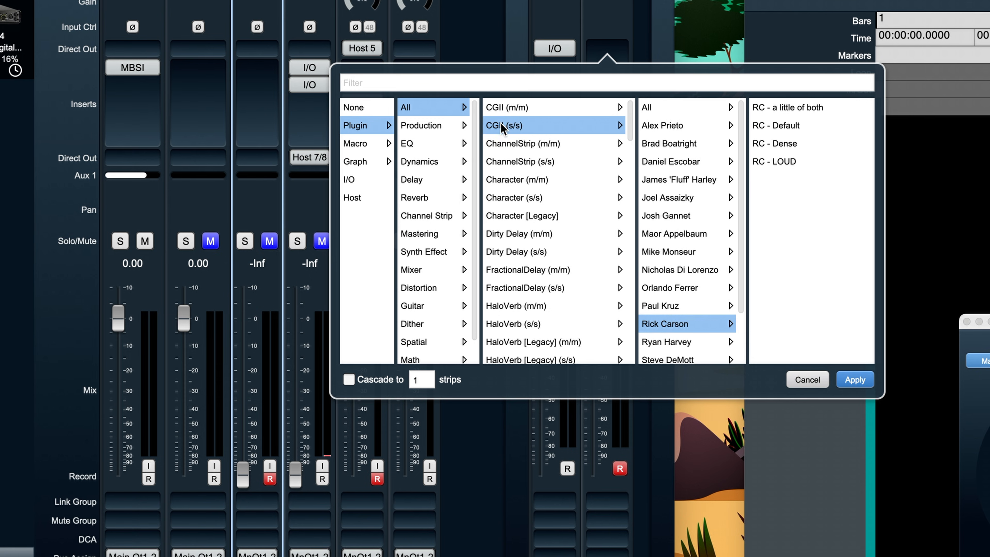
left_click(855, 379)
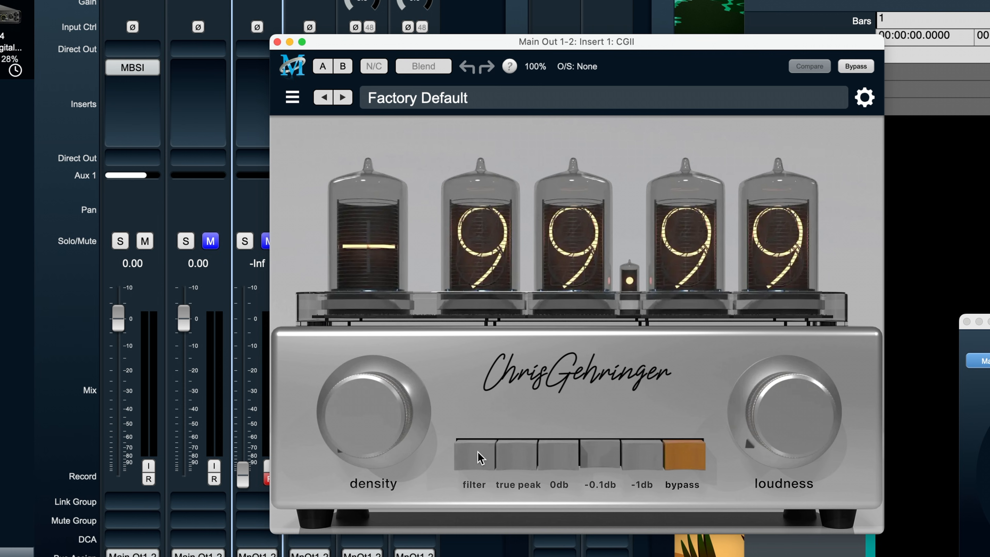
- Try the CGII density control at 2.04 and return it to 0.00
mouse_move(374, 392)
left_mouse_down()
mouse_move(380, 420)
mouse_move(380, 402)
left_mouse_up()
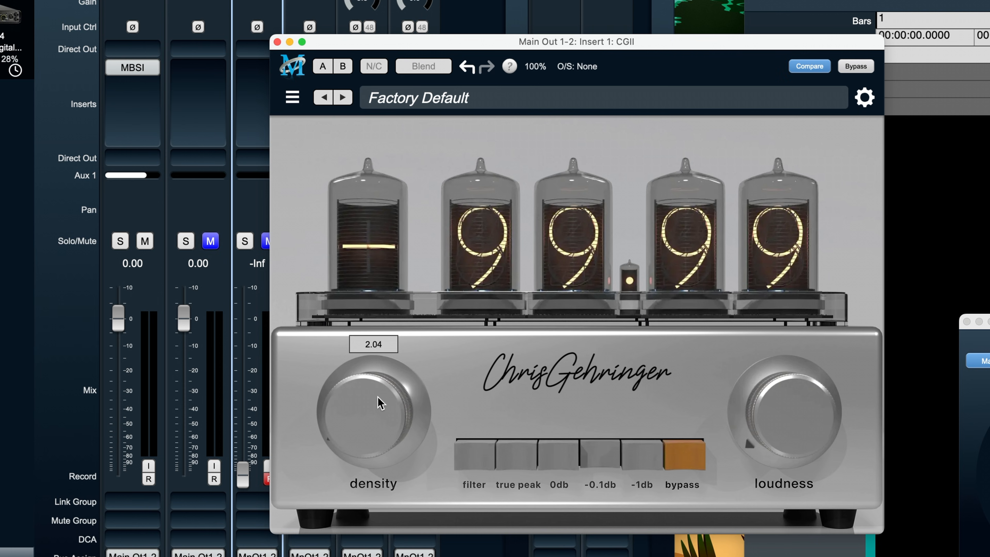
left_click_drag(359, 322, 439, 506)
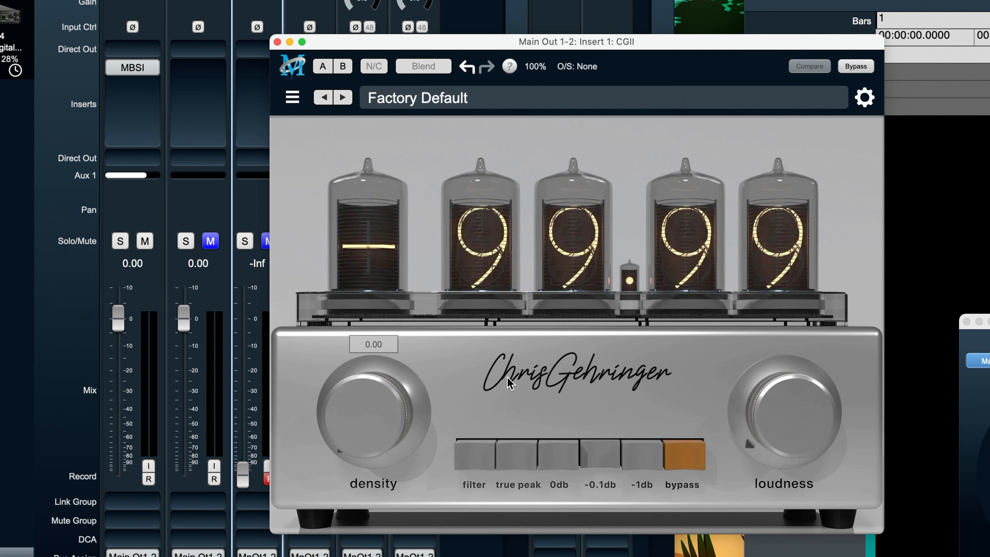